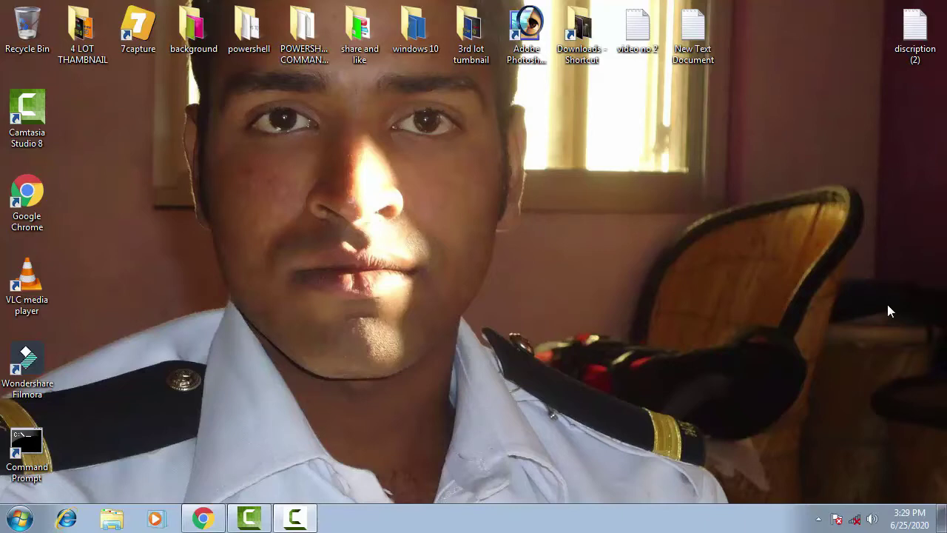
# Step: Search the Start menu for 'SER' and launch the Services console from the results
pyautogui.click(20, 518)
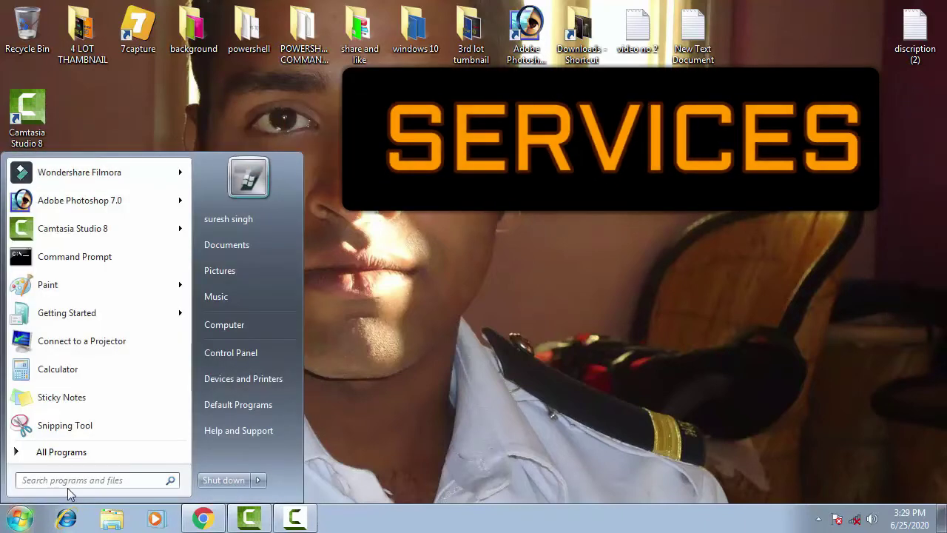
pyautogui.write('SER')
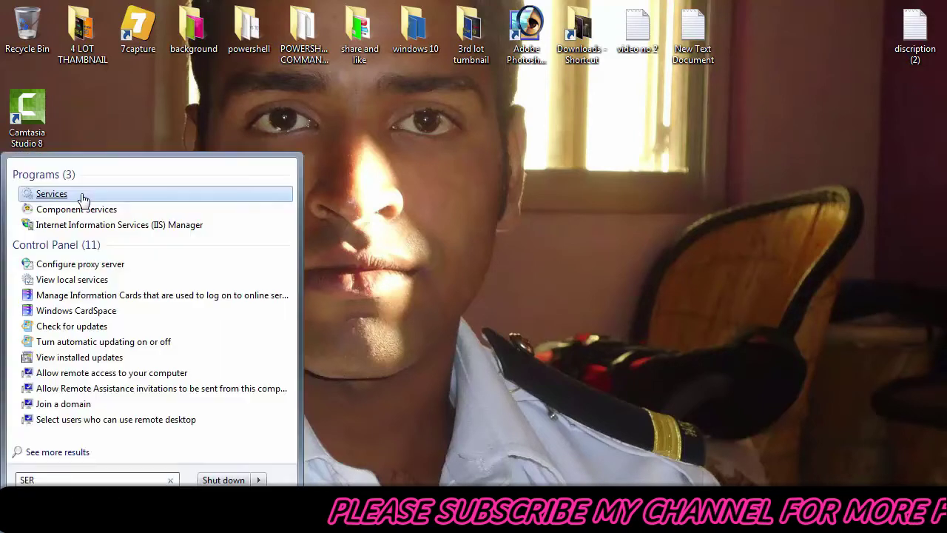
pyautogui.click(83, 194)
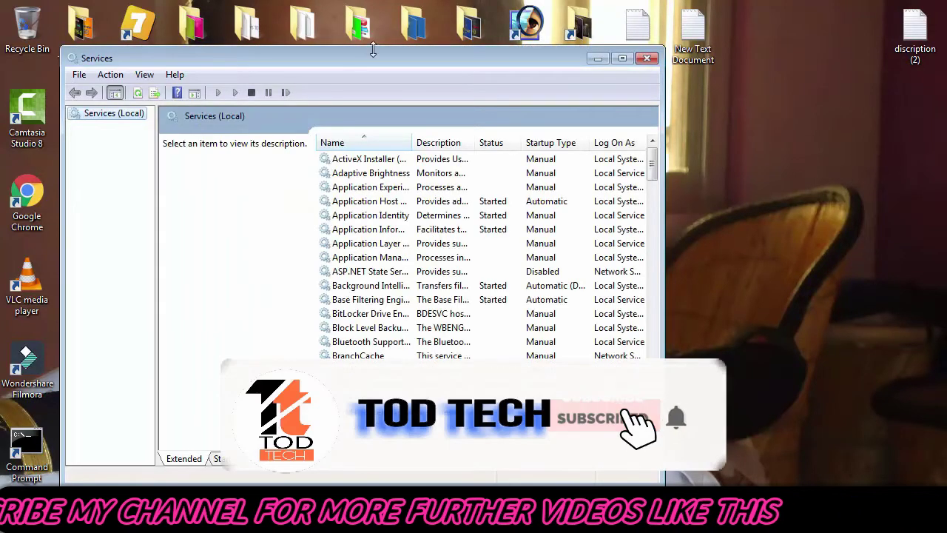
# Step: Move the Services window higher and select Background Intelligent Transfer Service to show its description
pyautogui.moveTo(395, 56); pyautogui.dragTo(438, 30)
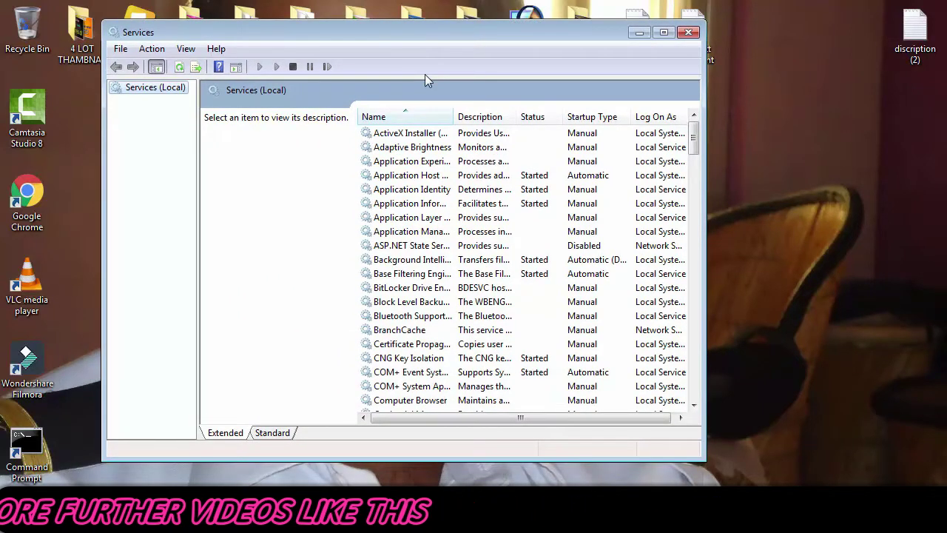
pyautogui.click(457, 263)
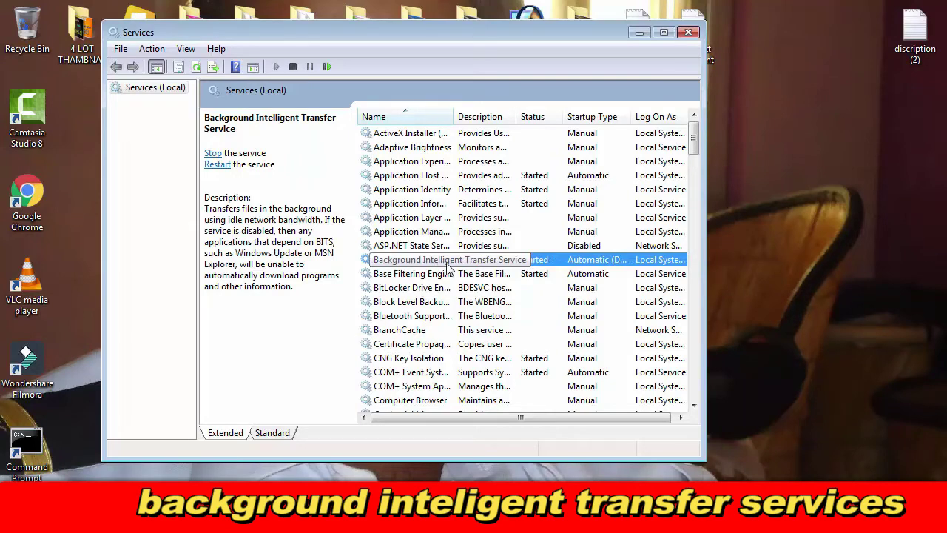
# Step: Stop the Background Intelligent Transfer Service in its Properties dialog and close the dialog
pyautogui.doubleClick(447, 265)
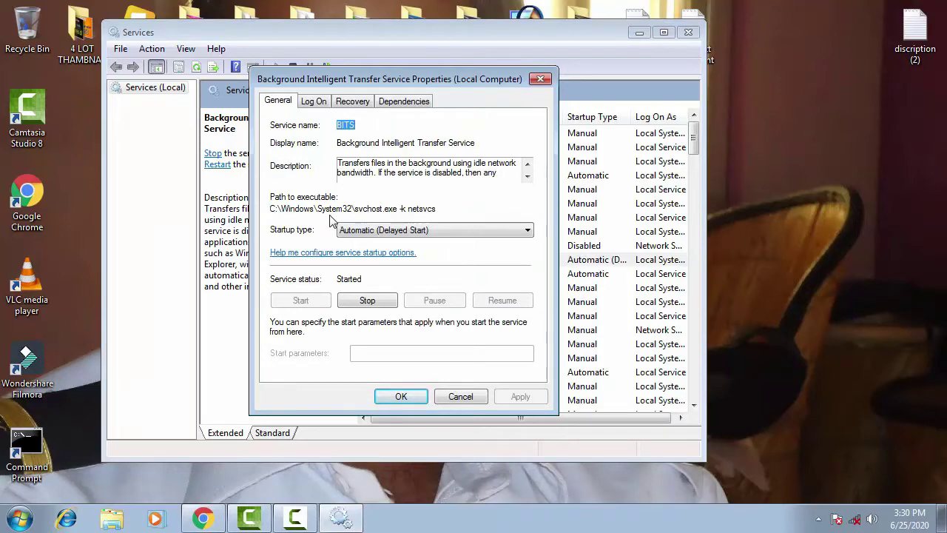
pyautogui.click(367, 301)
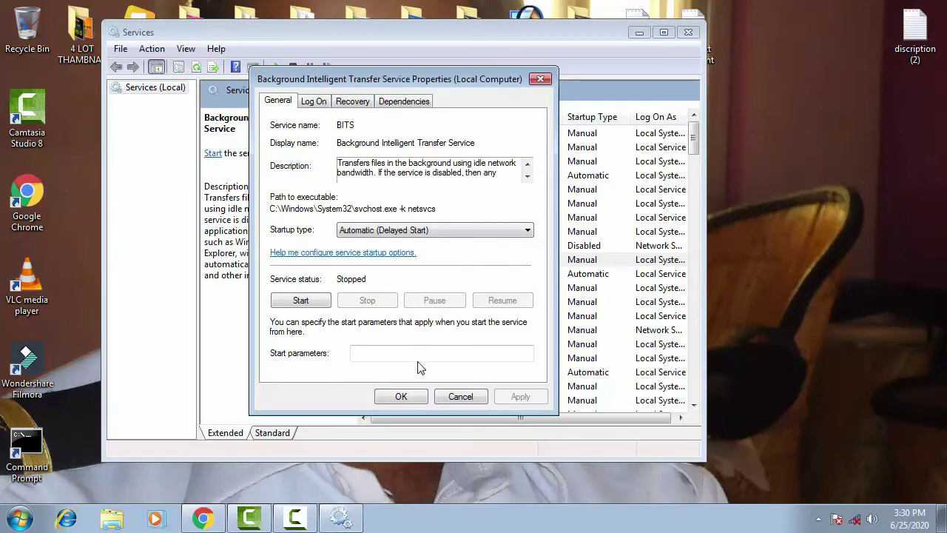
pyautogui.click(400, 396)
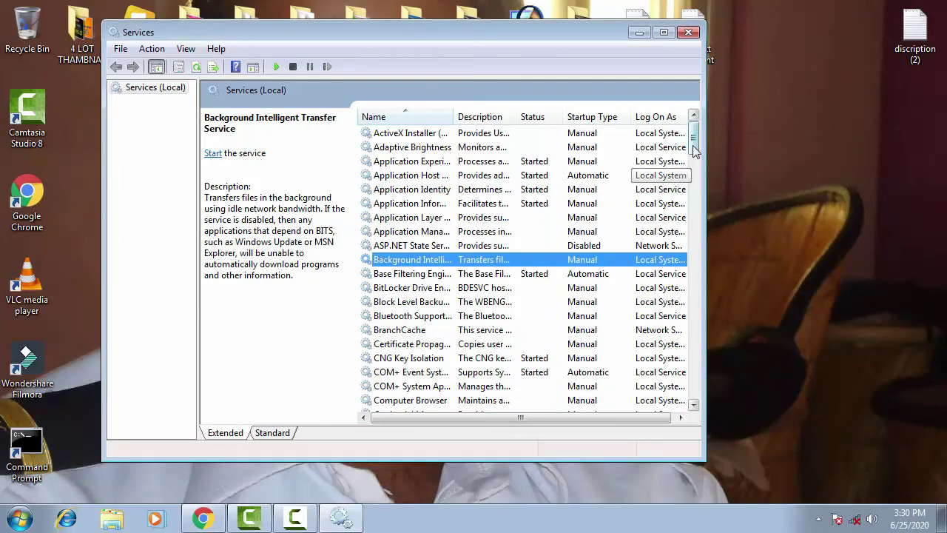
# Step: Set the Windows Update service's startup type to Automatic in its Properties
pyautogui.moveTo(696, 148); pyautogui.dragTo(681, 362)
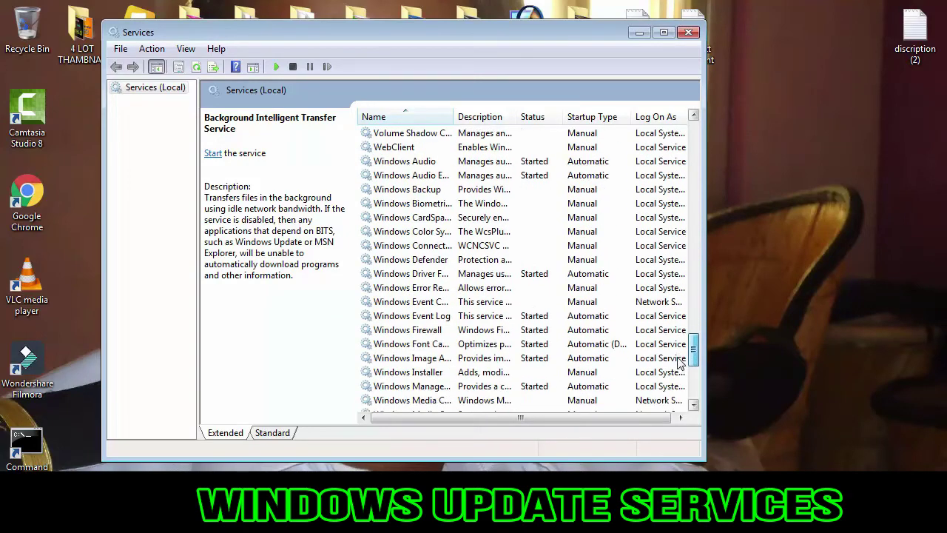
pyautogui.moveTo(679, 363); pyautogui.dragTo(676, 389)
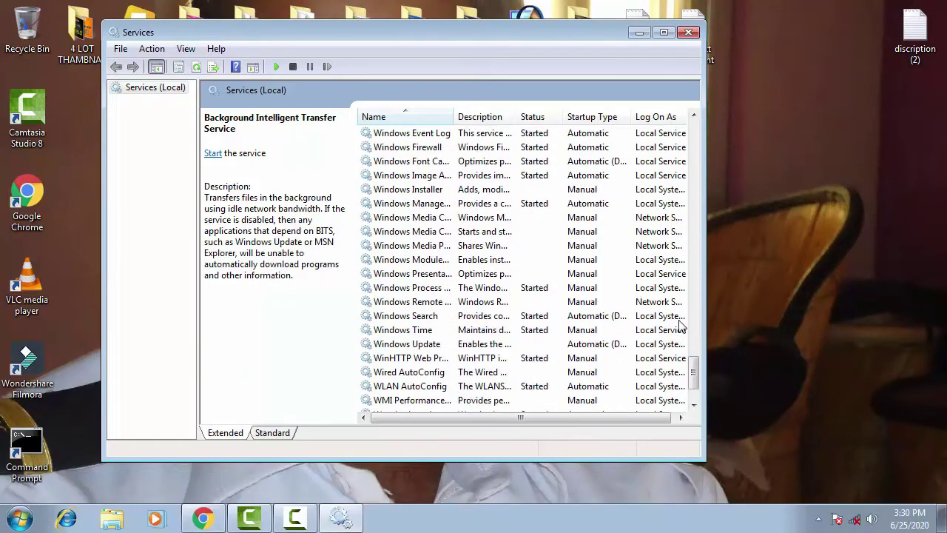
pyautogui.click(433, 345)
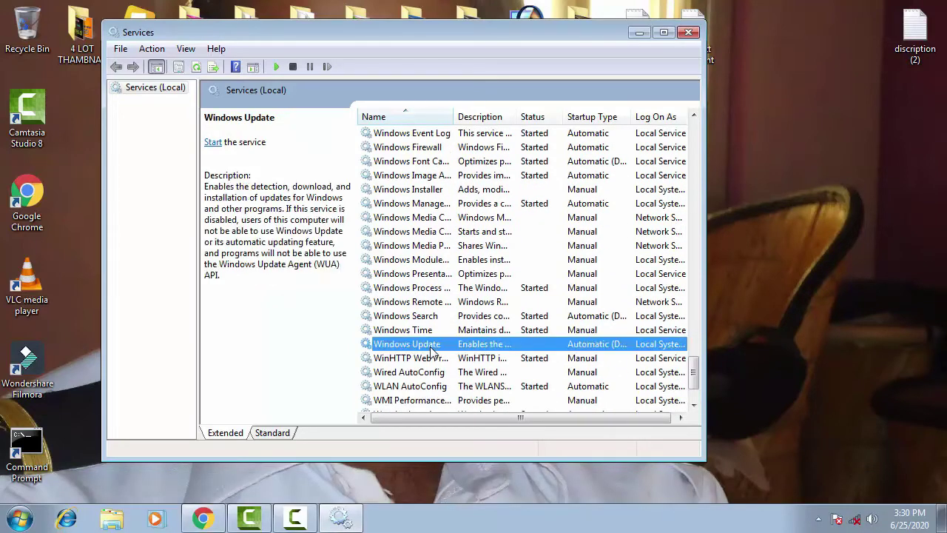
pyautogui.doubleClick(433, 351)
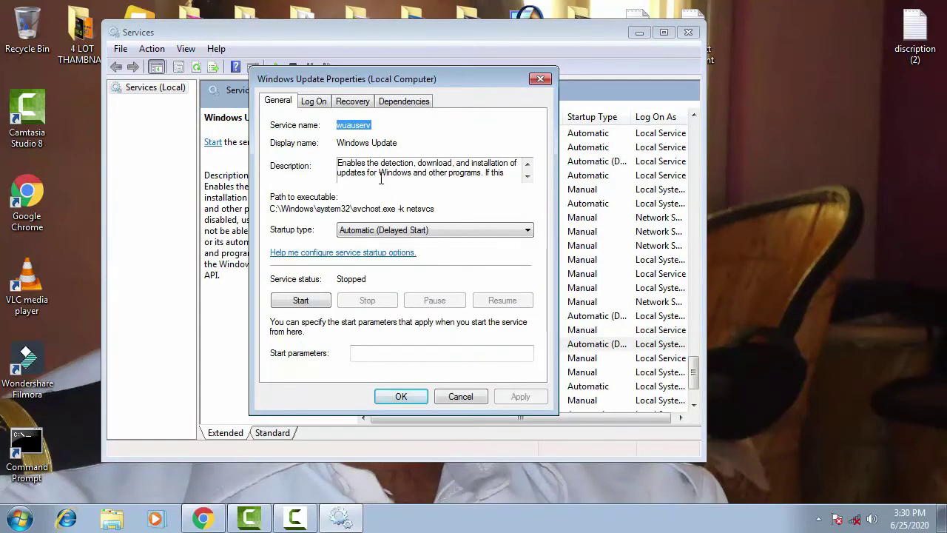
pyautogui.click(427, 233)
pyautogui.click(358, 264)
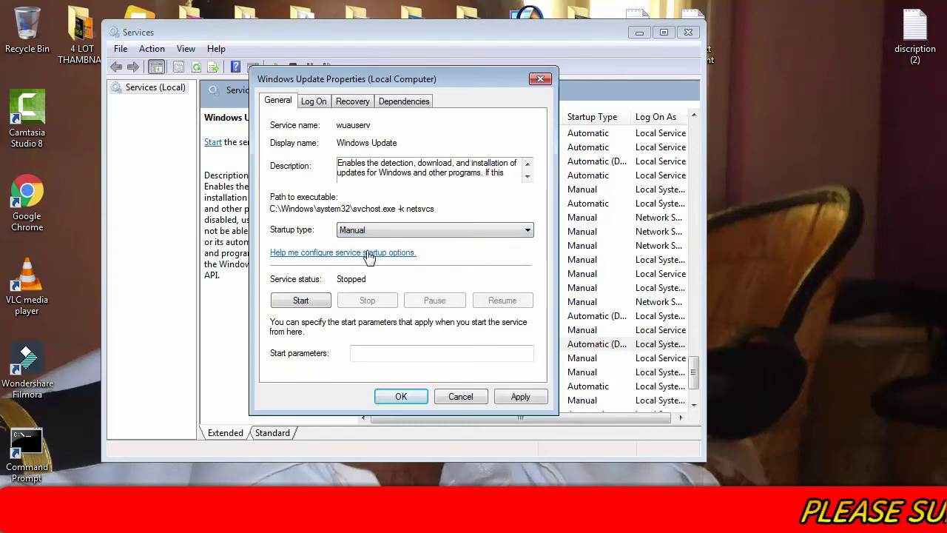
pyautogui.click(386, 234)
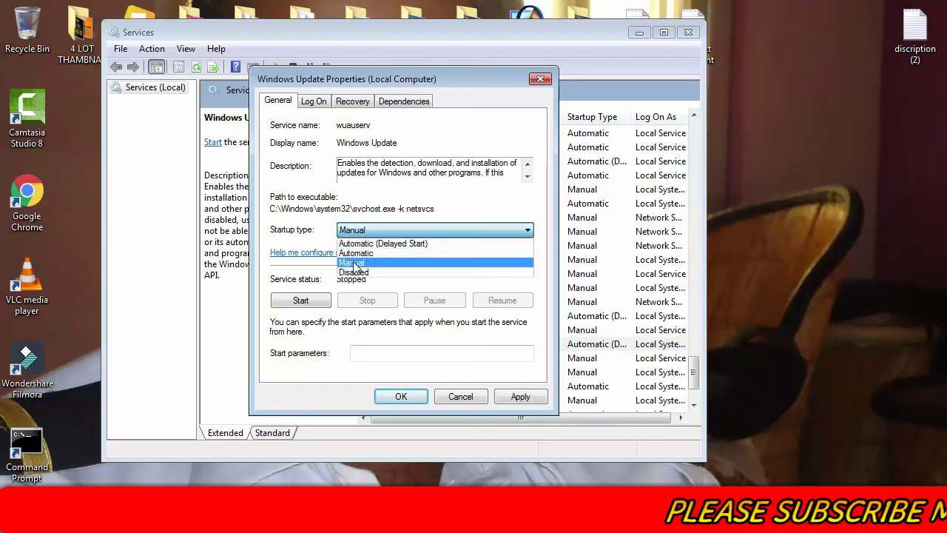
pyautogui.click(358, 253)
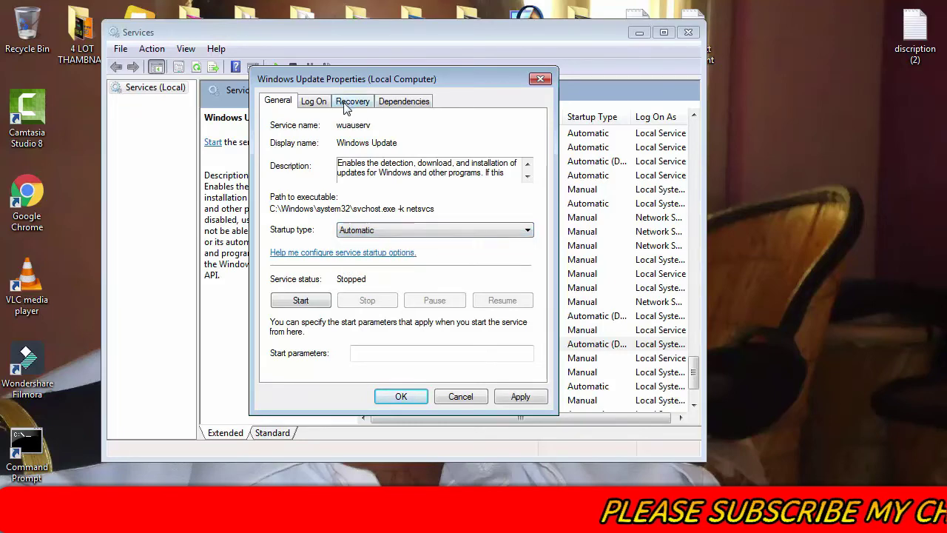
# Step: Try starting Windows Update, dismiss Error 1290, then apply the startup change and close Properties
pyautogui.click(311, 299)
pyautogui.click(623, 349)
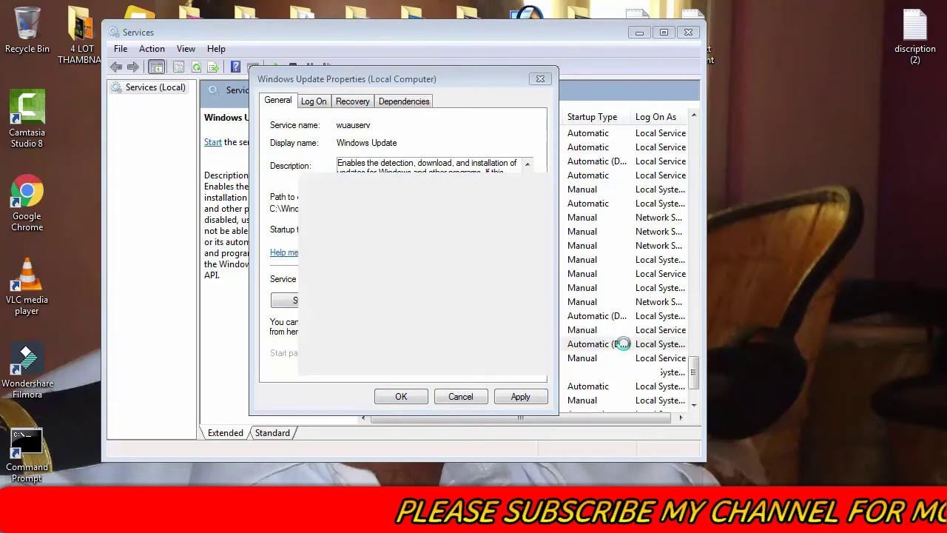
pyautogui.click(319, 302)
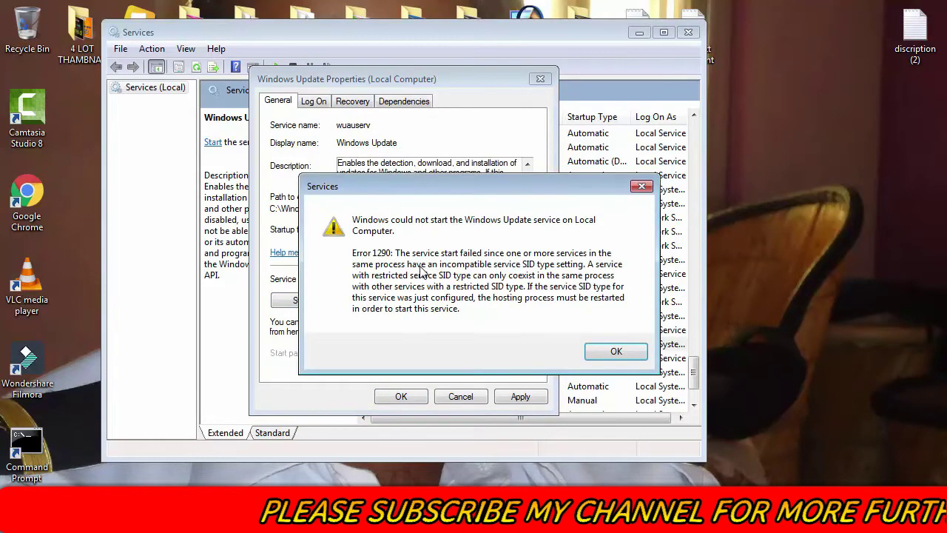
pyautogui.click(634, 351)
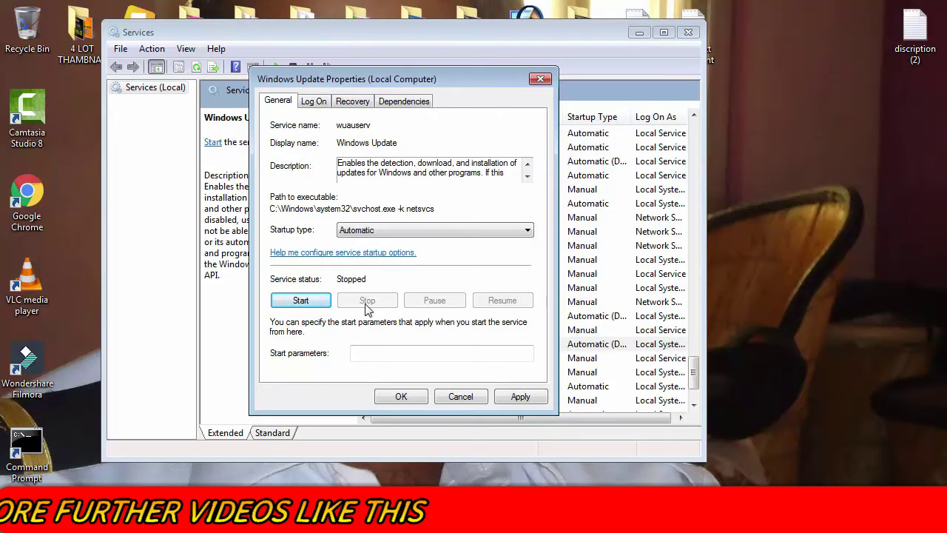
pyautogui.click(521, 399)
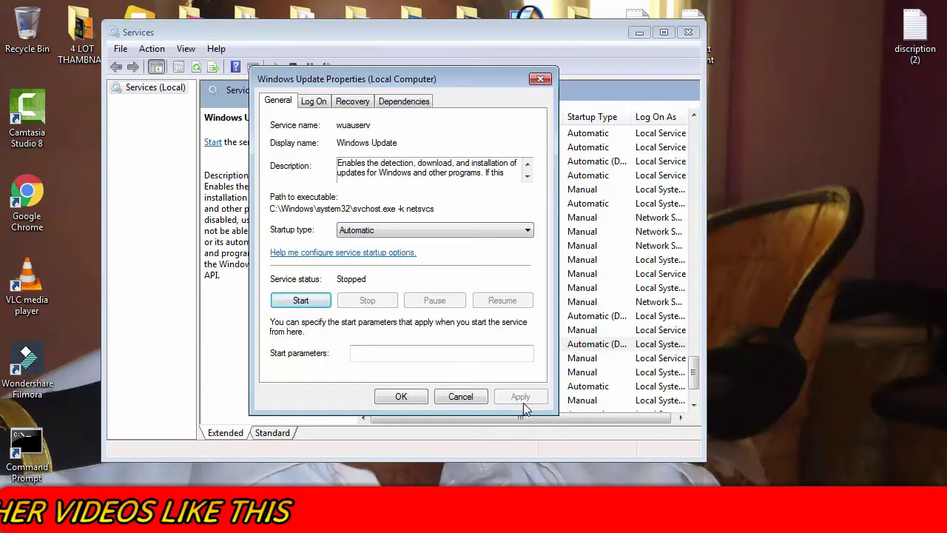
pyautogui.click(387, 396)
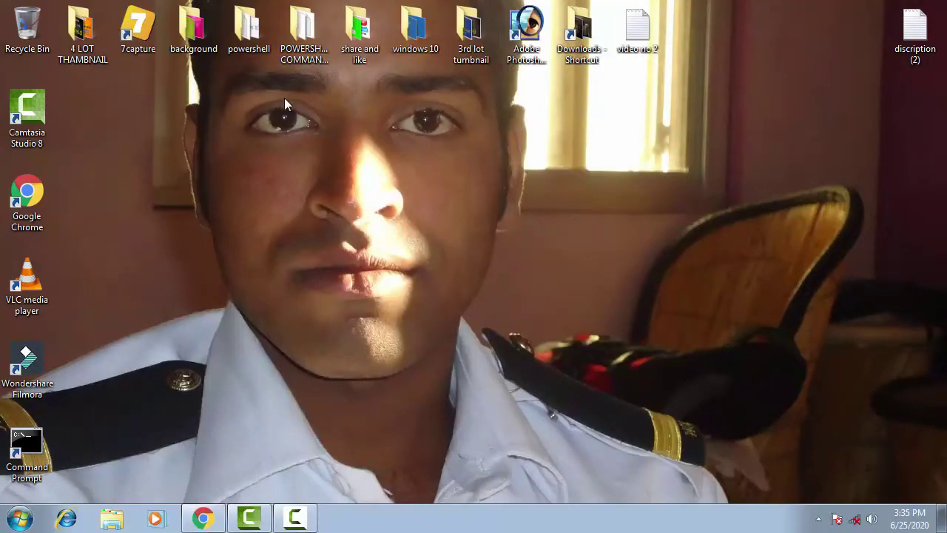
# Step: Browse from Computer to C:\Windows\software, where the softwaredistribution folder is listed
pyautogui.click(22, 519)
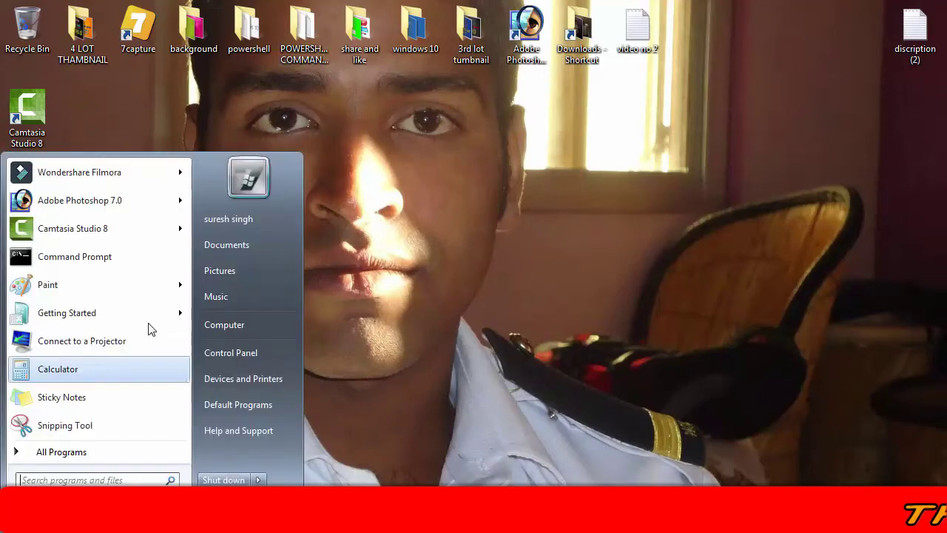
pyautogui.click(238, 327)
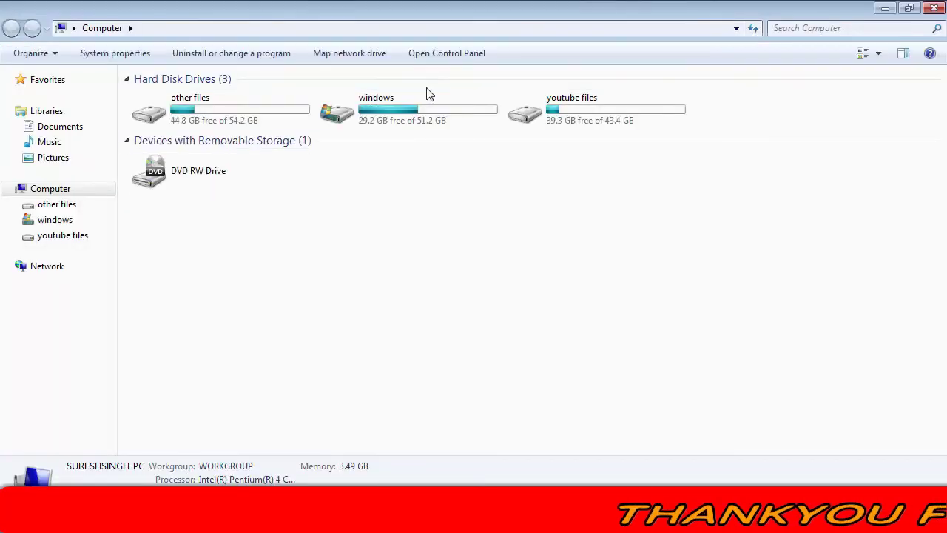
pyautogui.click(400, 116)
pyautogui.doubleClick(400, 116)
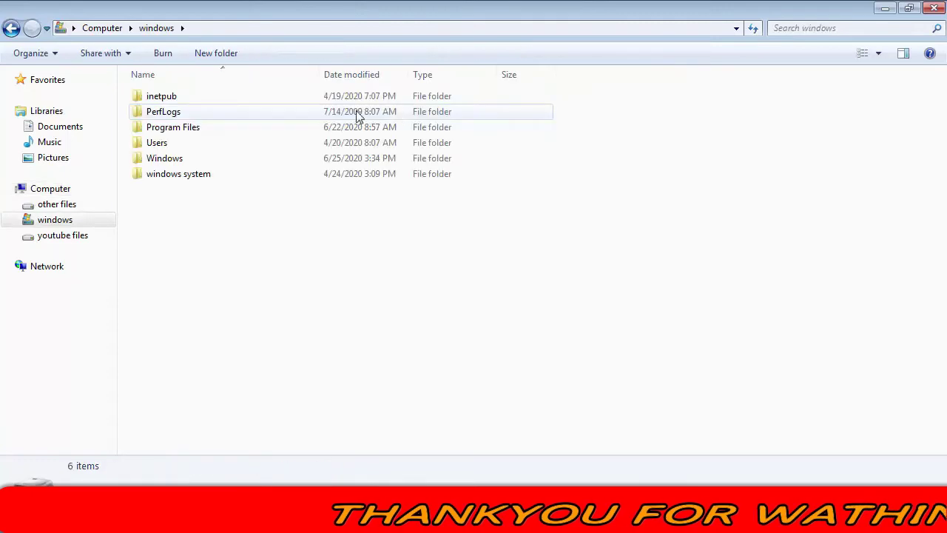
pyautogui.doubleClick(200, 159)
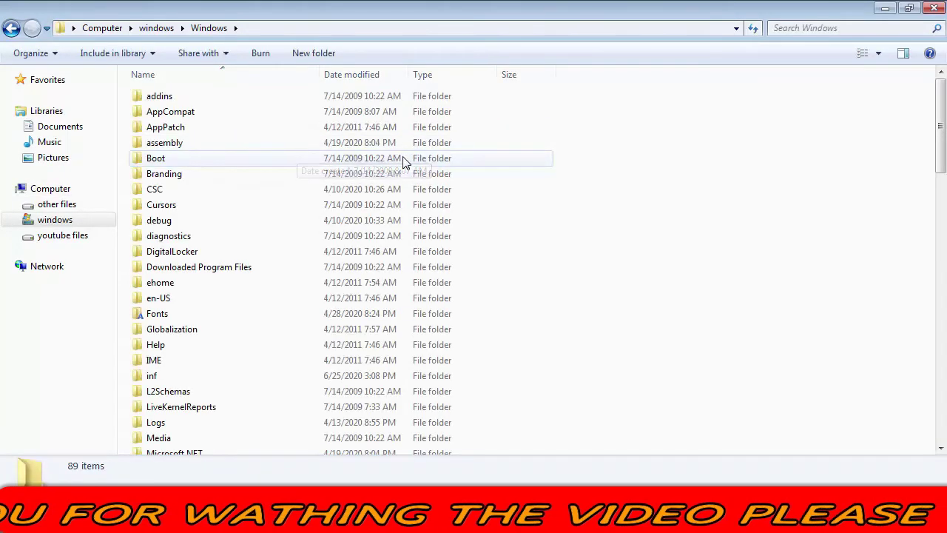
pyautogui.scroll(-2, 349, 150)
pyautogui.scroll(-6, 279, 148)
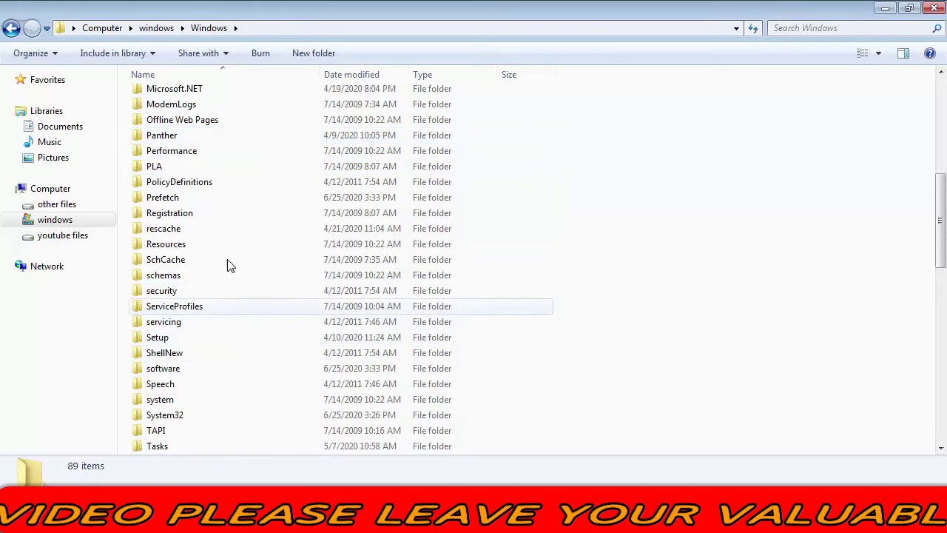
pyautogui.scroll(-1, 169, 368)
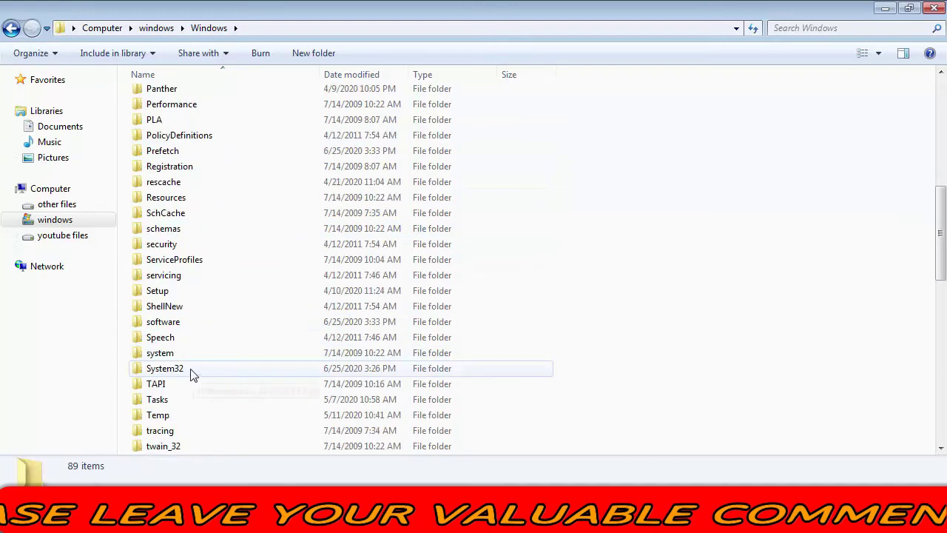
pyautogui.doubleClick(167, 328)
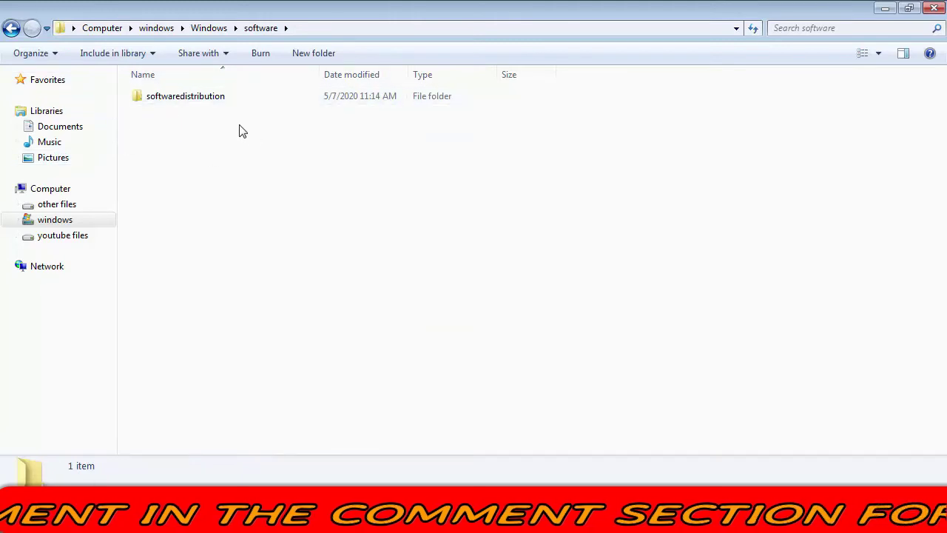
# Step: Delete the softwaredistribution folder, leaving the software folder empty, and close Explorer
pyautogui.click(185, 97)
pyautogui.rightClick(183, 88)
pyautogui.click(146, 97)
pyautogui.rightClick(145, 94)
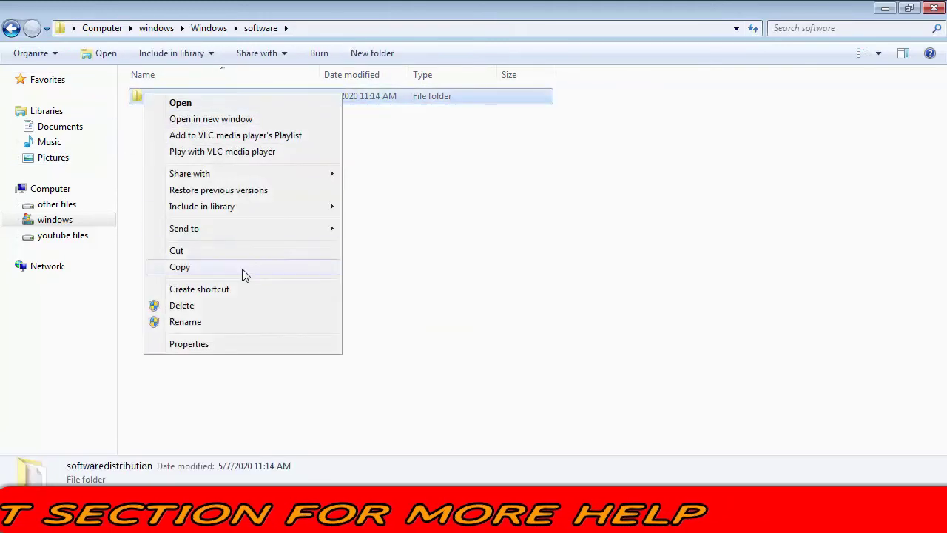
pyautogui.click(206, 305)
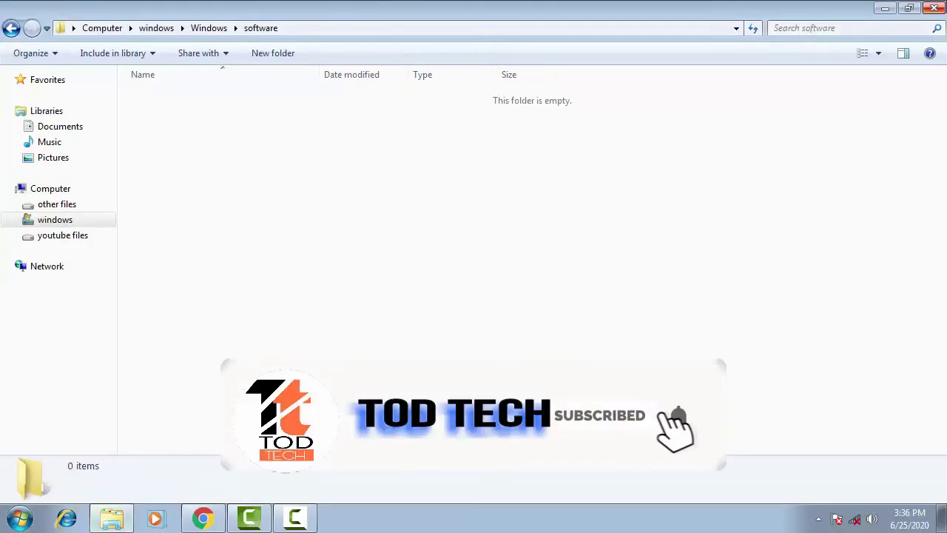
pyautogui.click(944, 6)
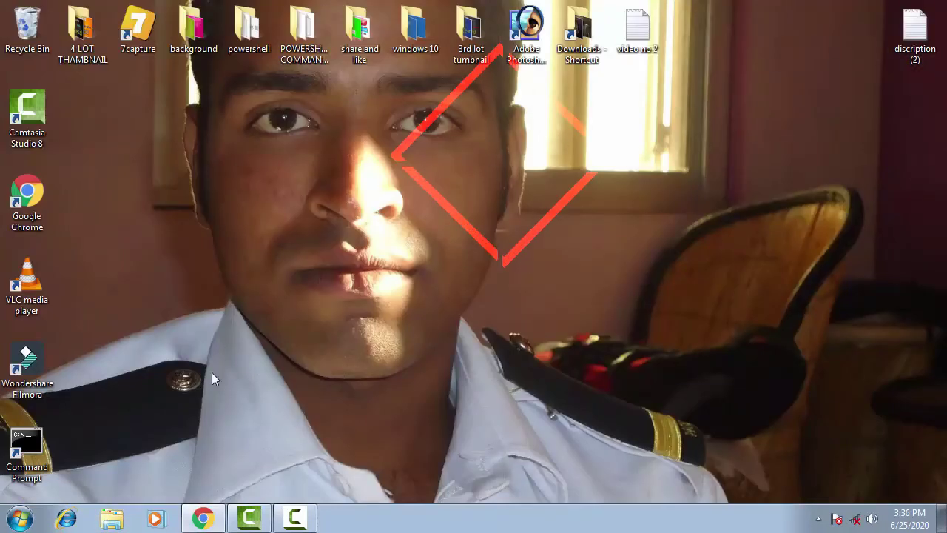
# Step: Search the Start menu for 'cmd' and run Command Prompt as administrator
pyautogui.click(22, 521)
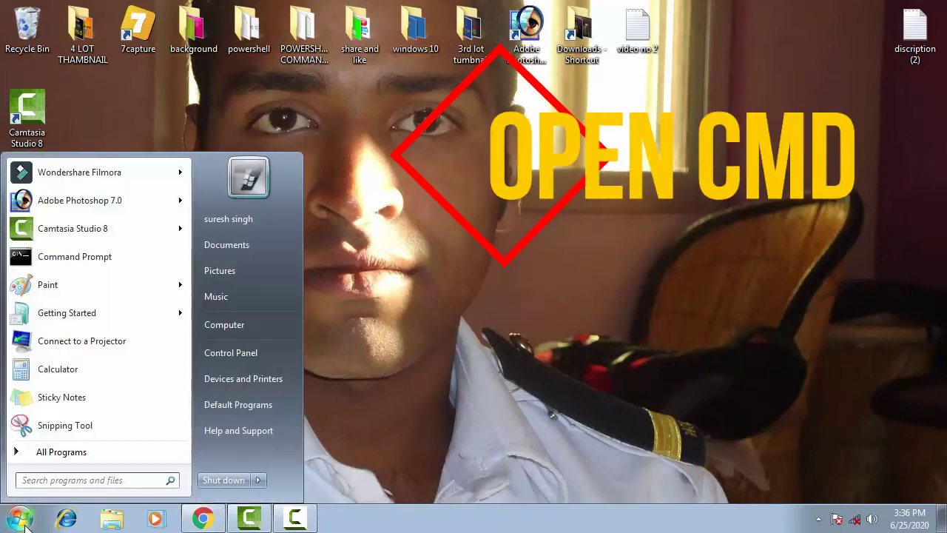
pyautogui.click(55, 479)
pyautogui.write('c')
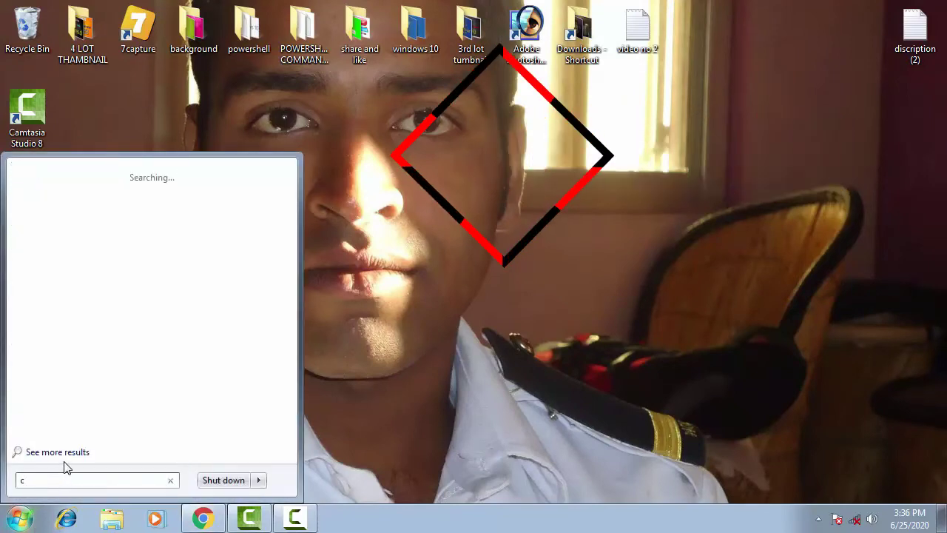
pyautogui.write('md')
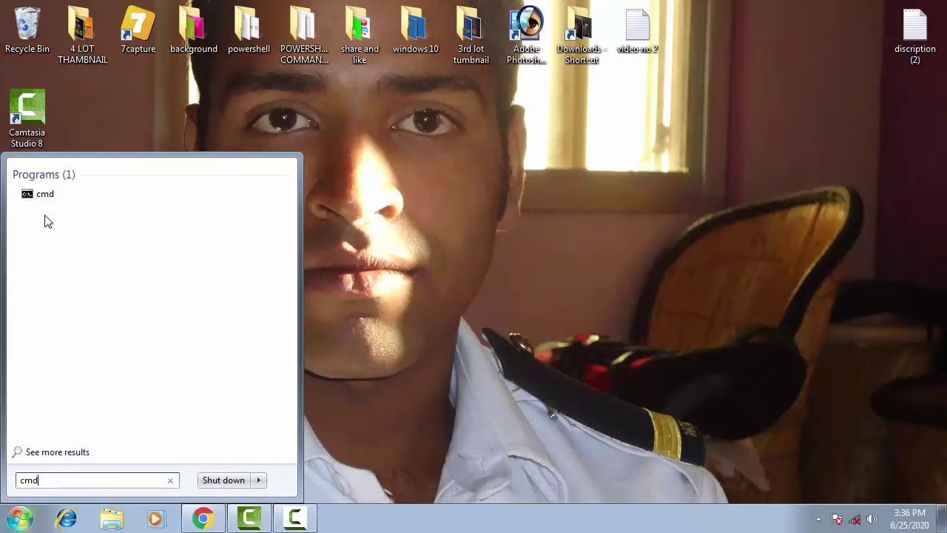
pyautogui.rightClick(51, 200)
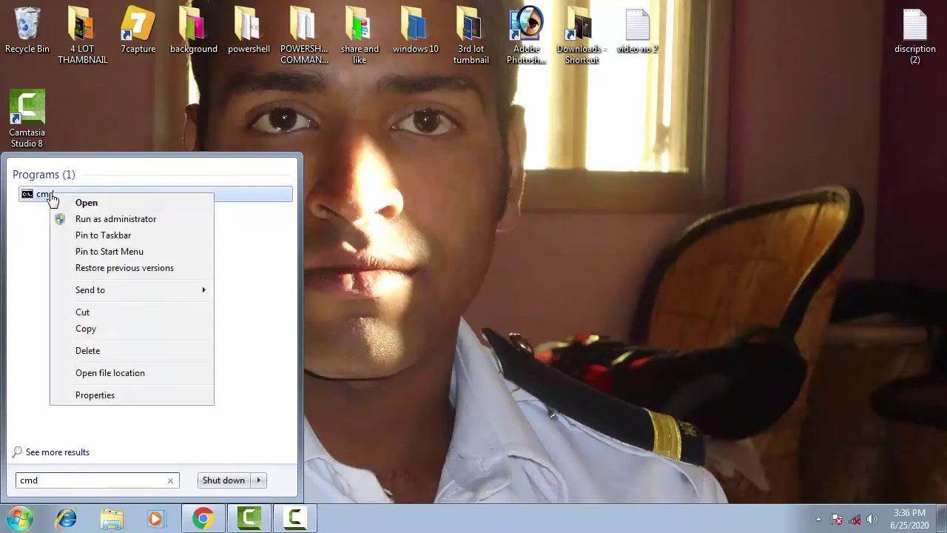
pyautogui.click(114, 221)
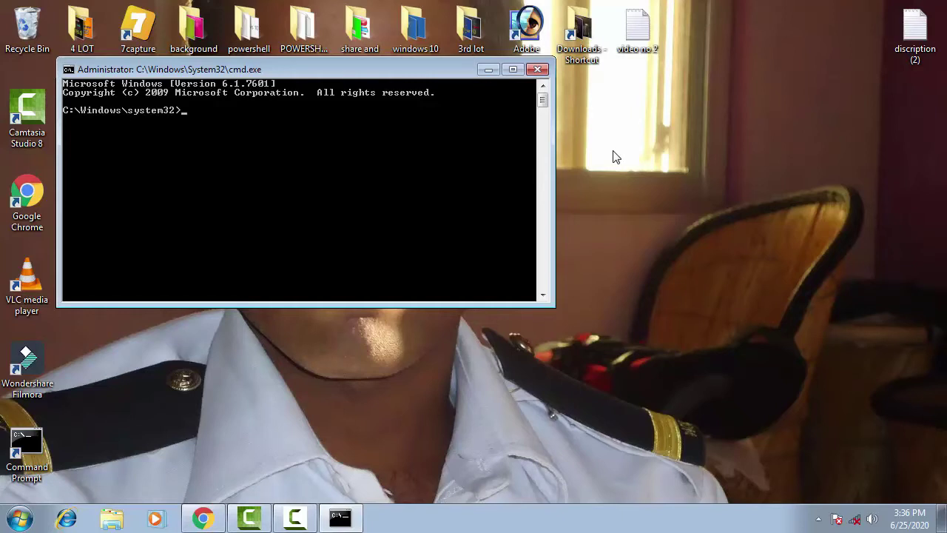
# Step: Run 'netsh winhttp reset proxy' and then 'net stop wuauserv' in Command Prompt
pyautogui.write('n')
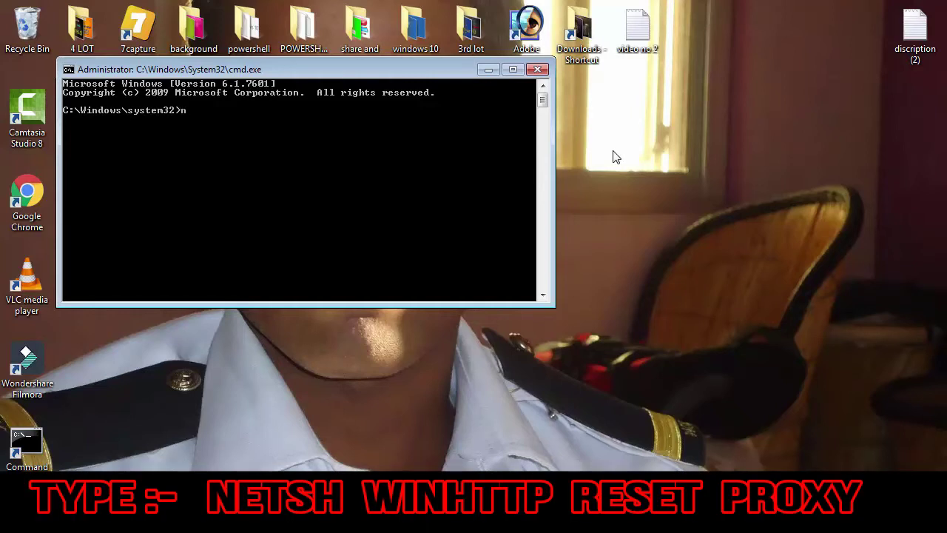
pyautogui.write('etsh winhttp reset pro')
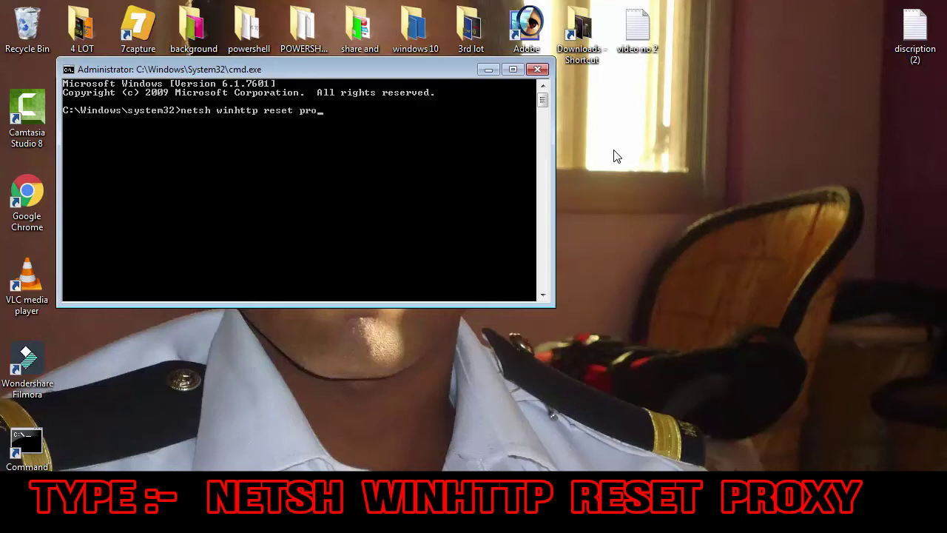
pyautogui.write('xy')
pyautogui.press('Return')
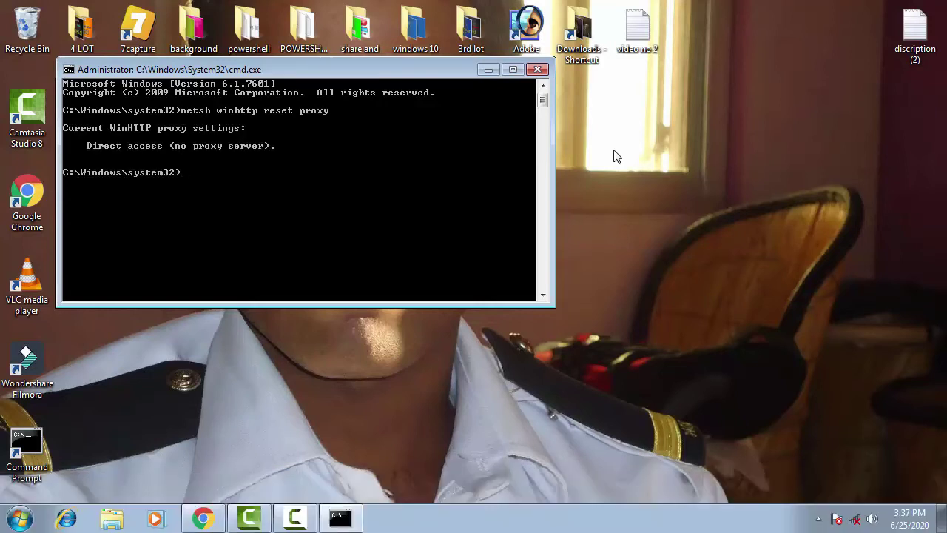
pyautogui.write('net stop')
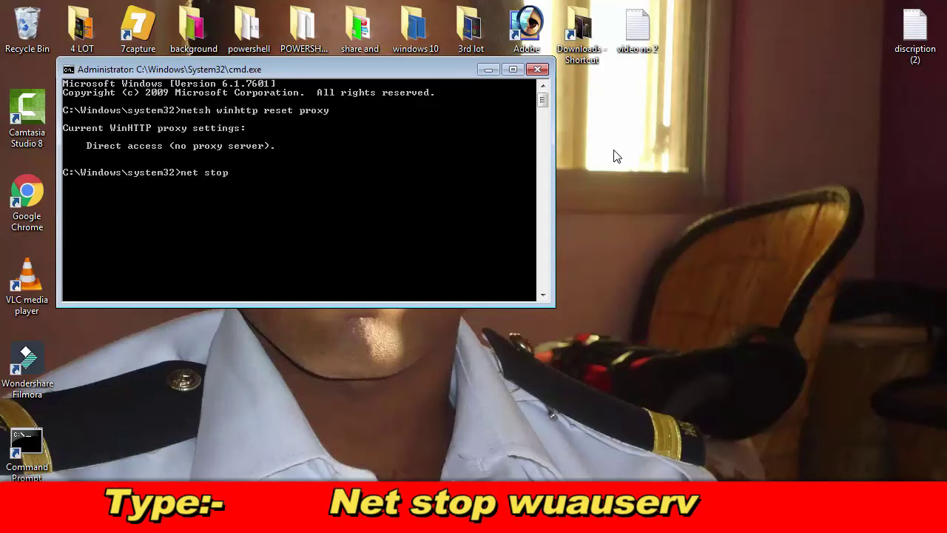
pyautogui.write(' wuauserv')
pyautogui.press('Return')
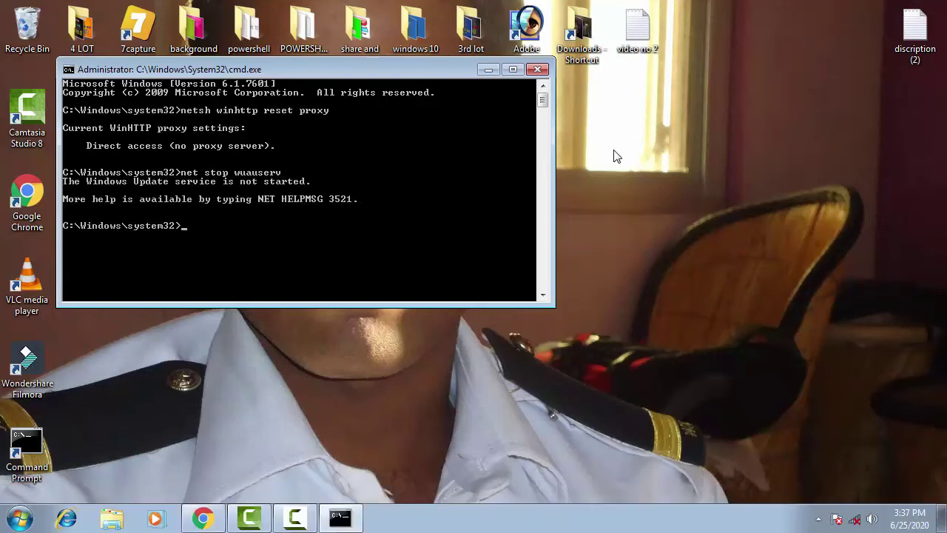
# Step: Run 'net start wuauserv', which fails with system error 1290, then exit Command Prompt
pyautogui.write('net sta')
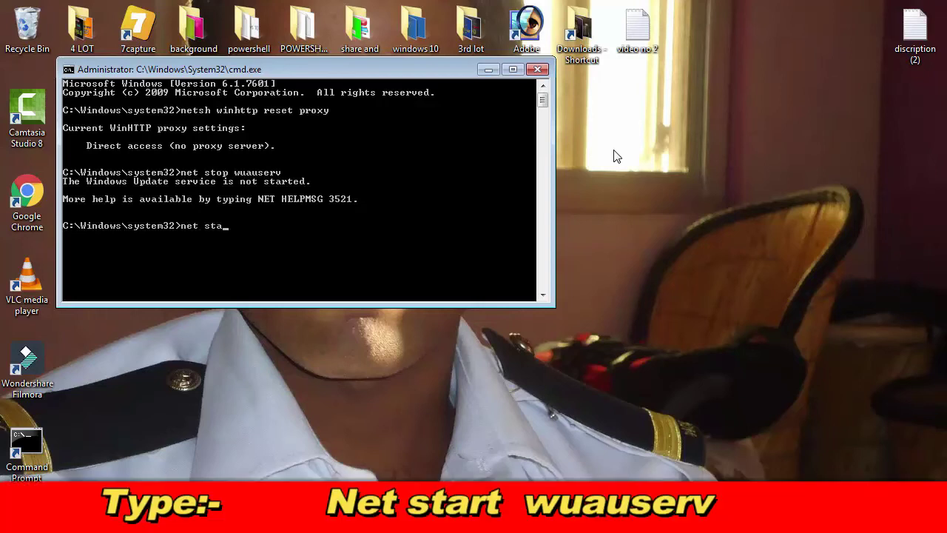
pyautogui.write('rt wuauserv')
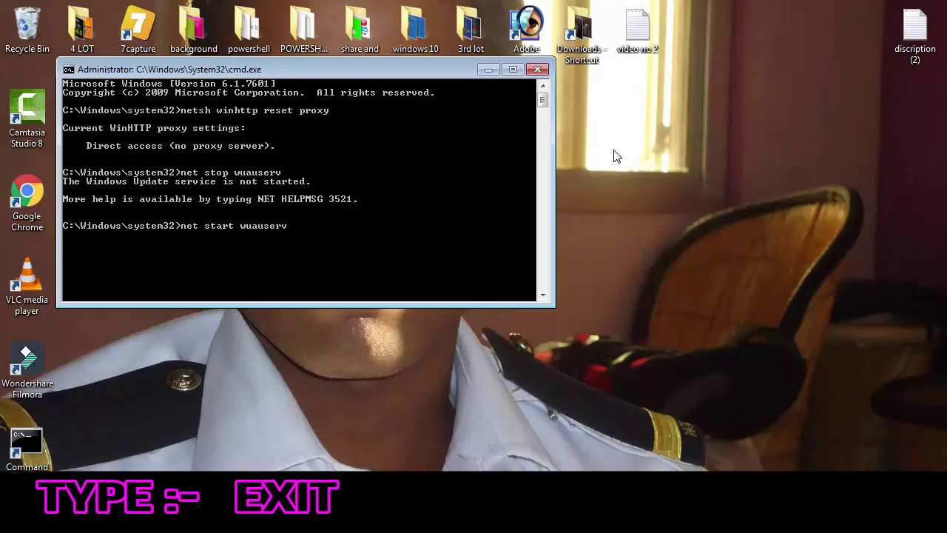
pyautogui.press('Return')
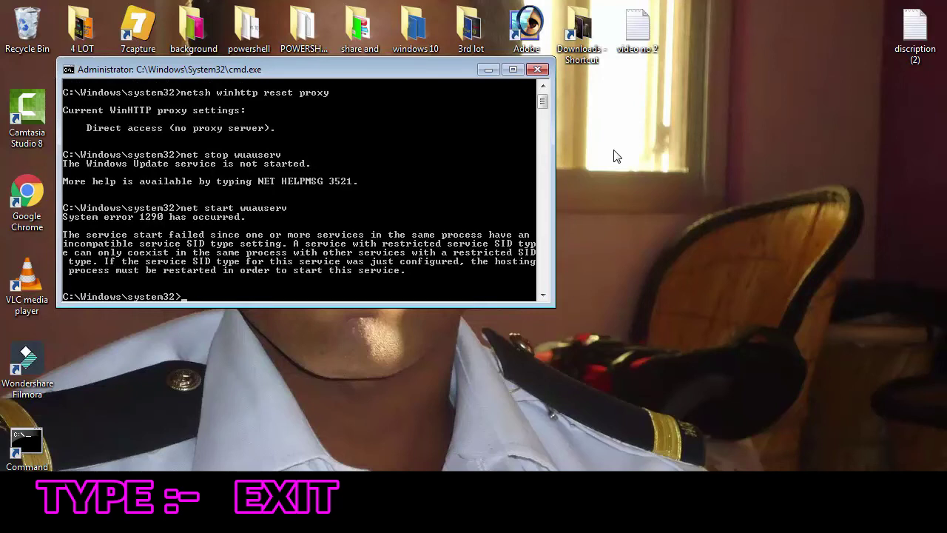
pyautogui.write('exit')
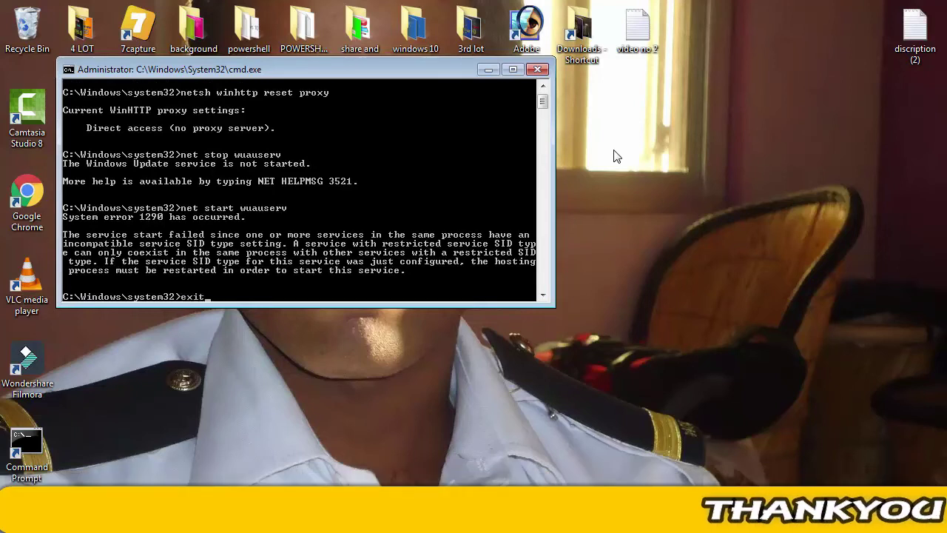
pyautogui.press('Return')
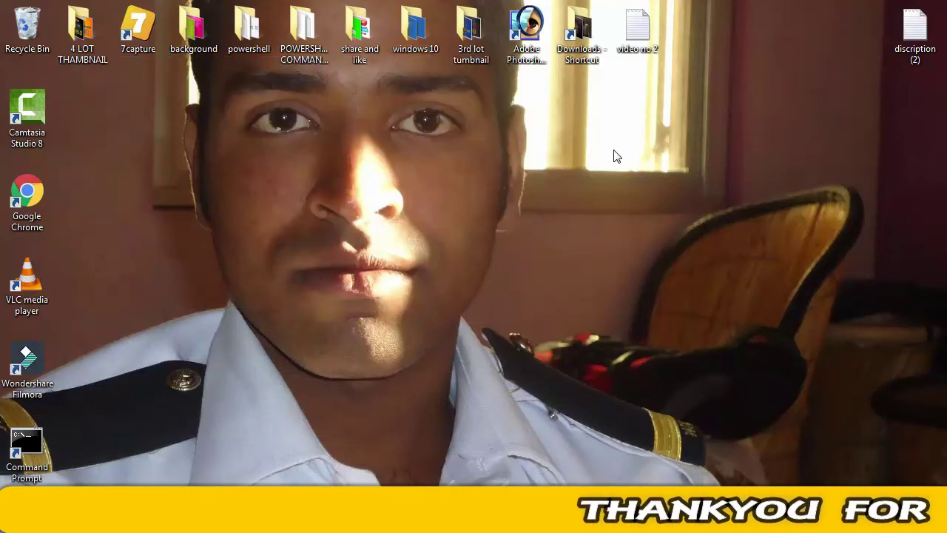